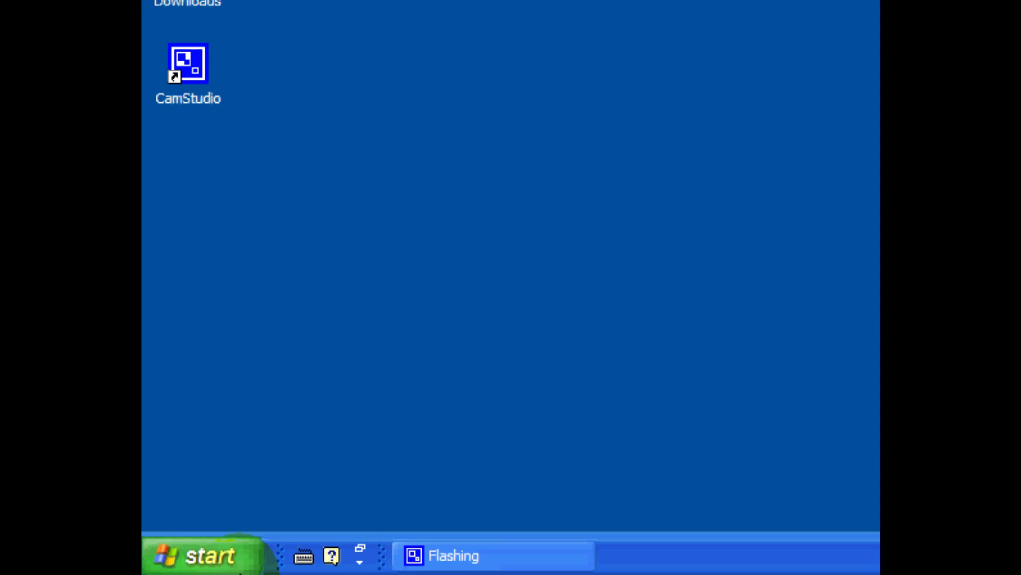
Launch Mozilla Firefox from the Windows XP Start menu's Internet entry
left_click(241, 571)
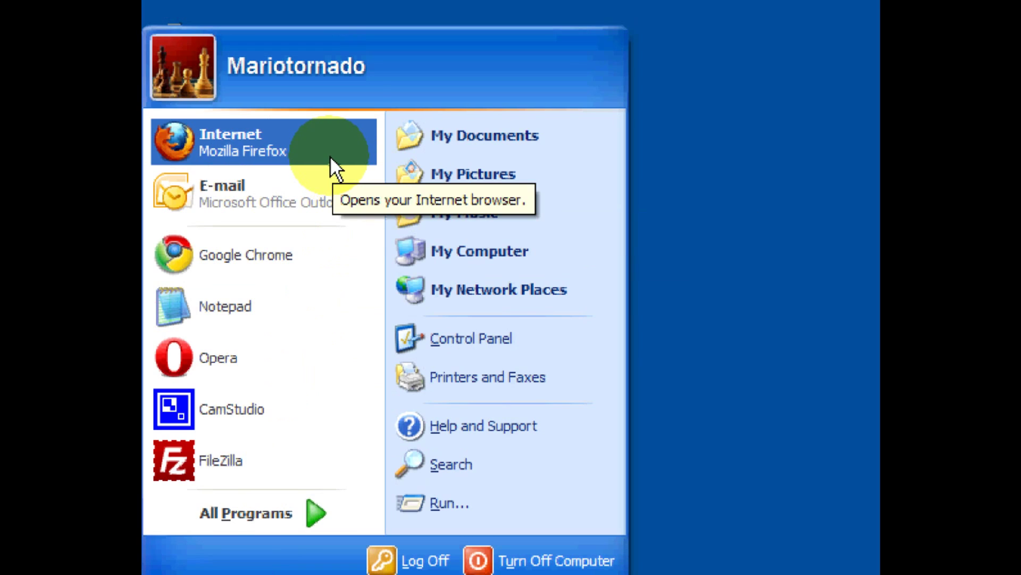
left_click(331, 158)
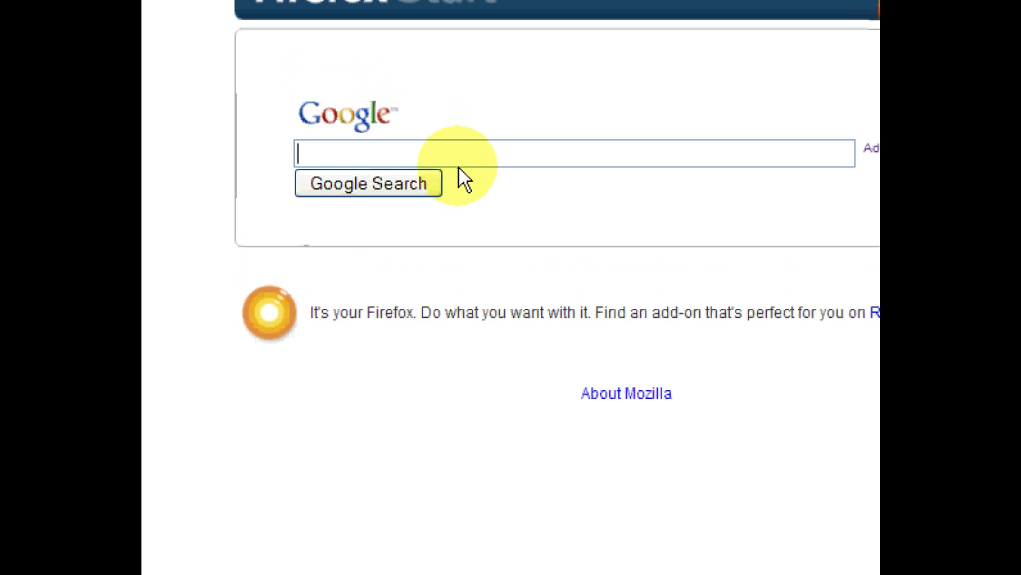
Google 'cam studio website' and open the camstudio.org top result
type("ca")
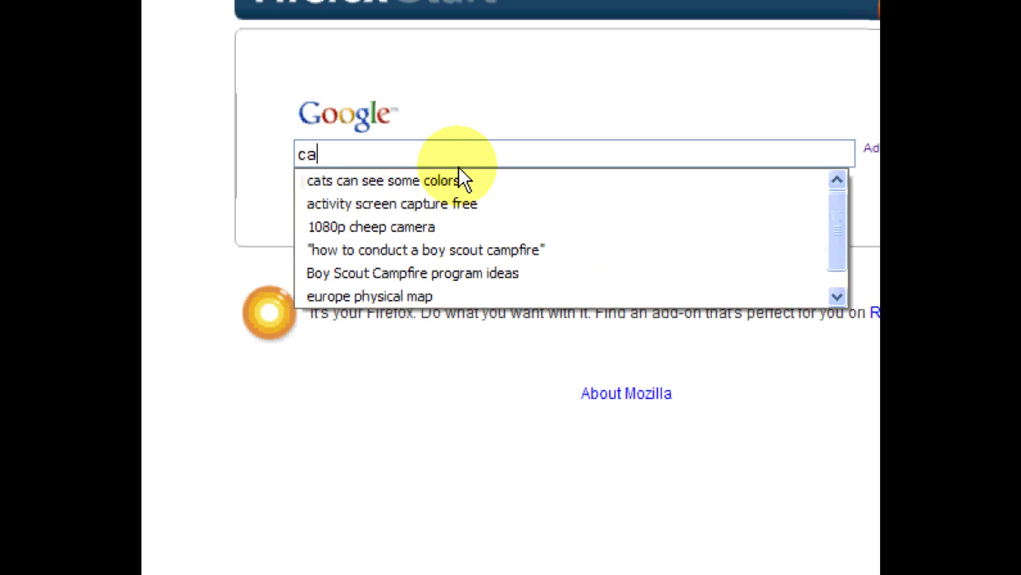
type("m studio")
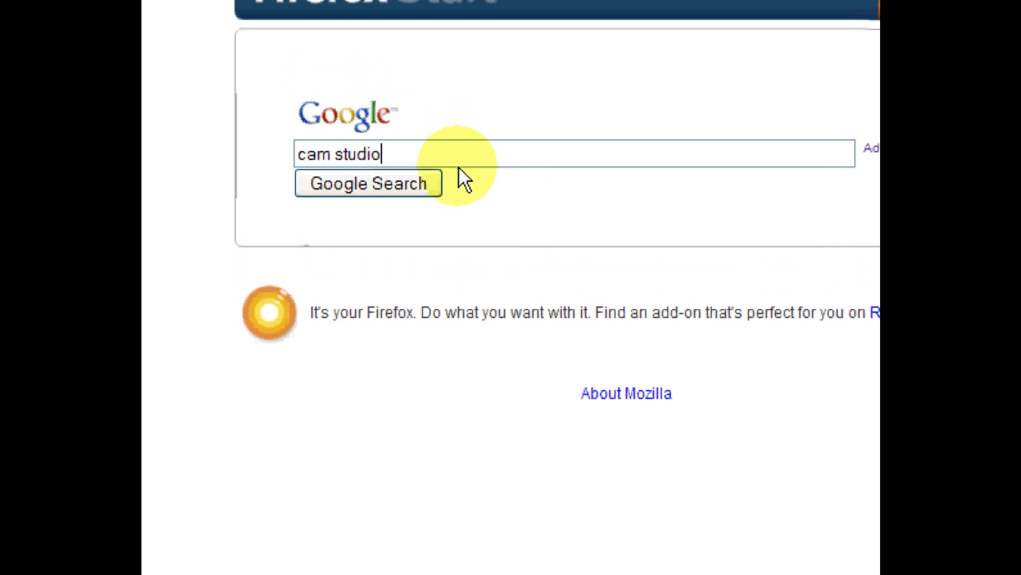
type(" website")
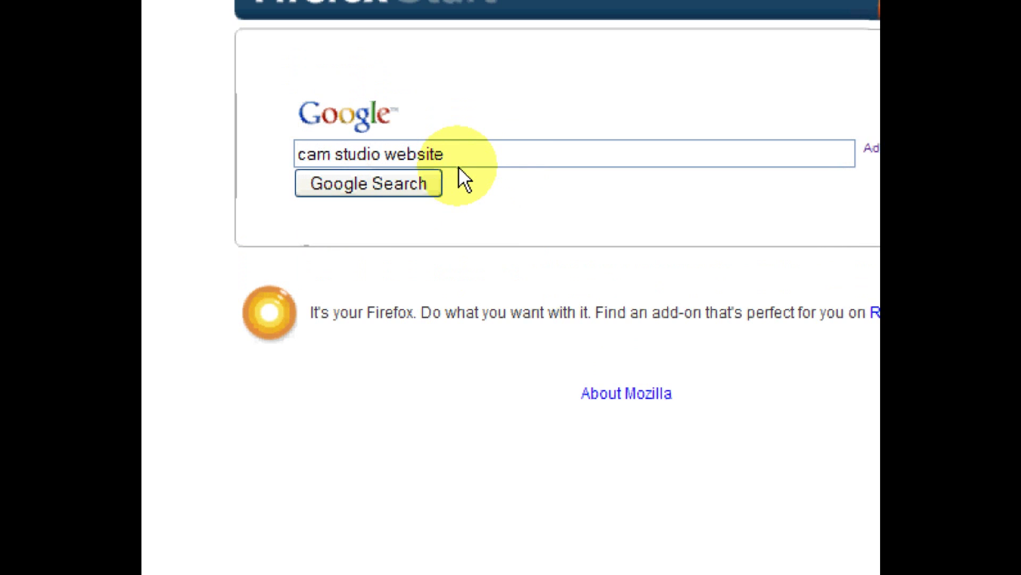
left_click(408, 198)
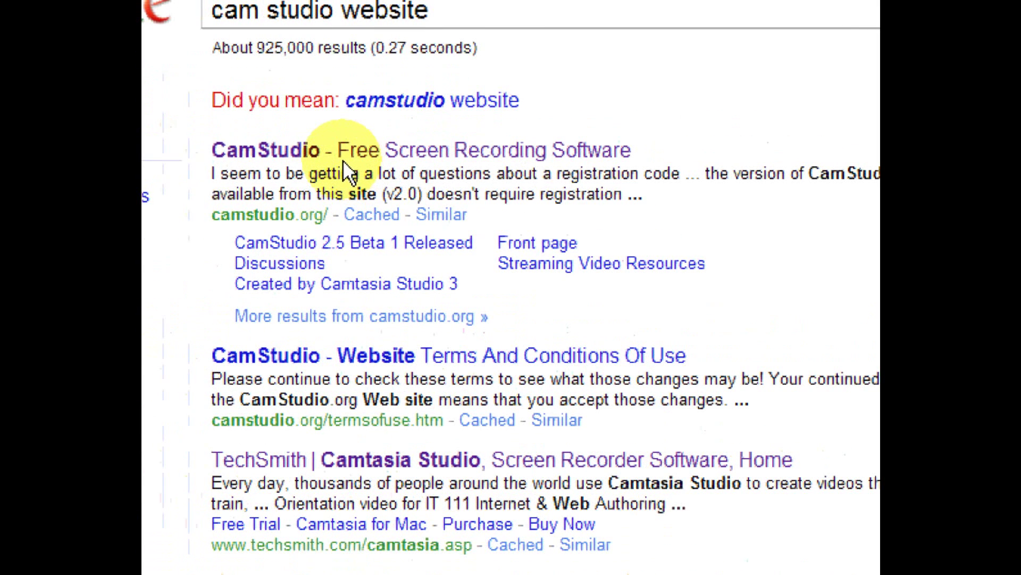
left_click(337, 153)
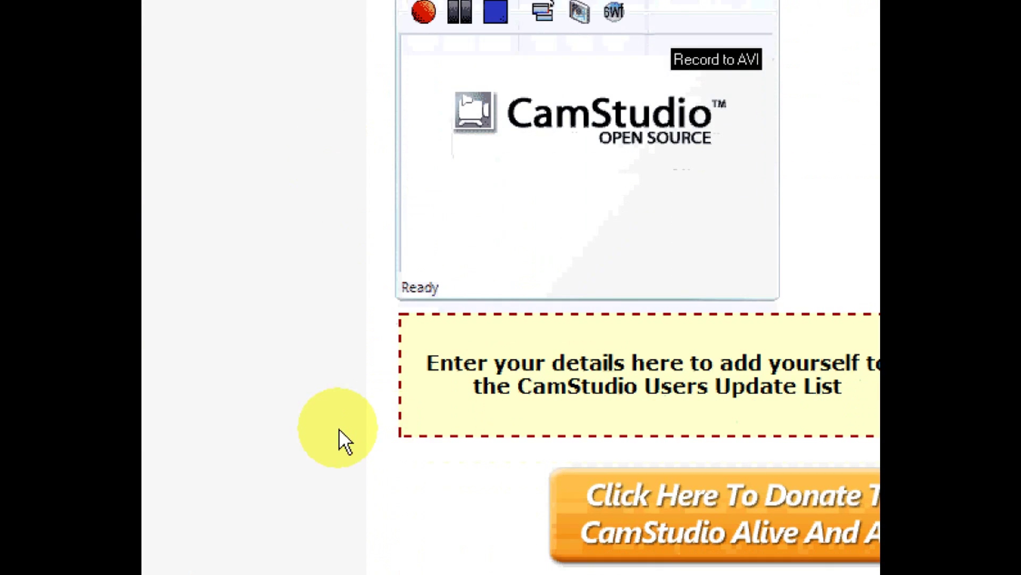
Autoscroll the FAQ to Stability and Recovery and open question 5 on 'Error Creating AVI file'
middle_click(336, 428)
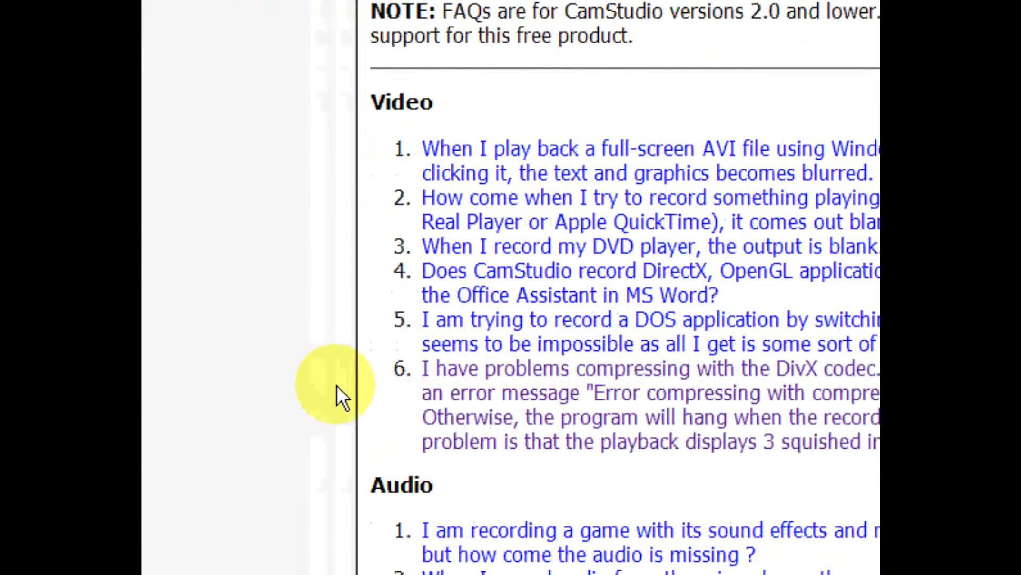
middle_click(328, 393)
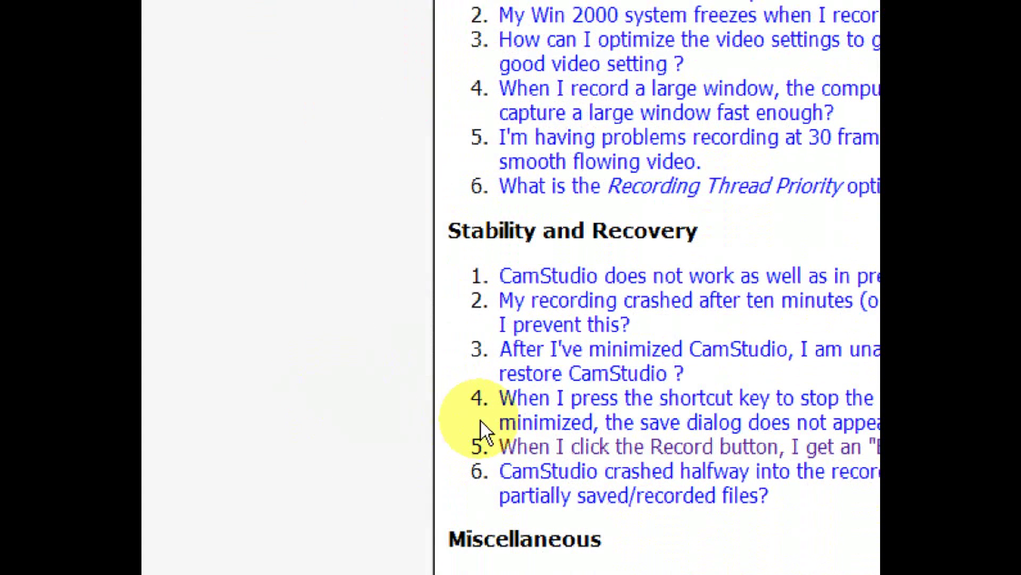
left_click(485, 420)
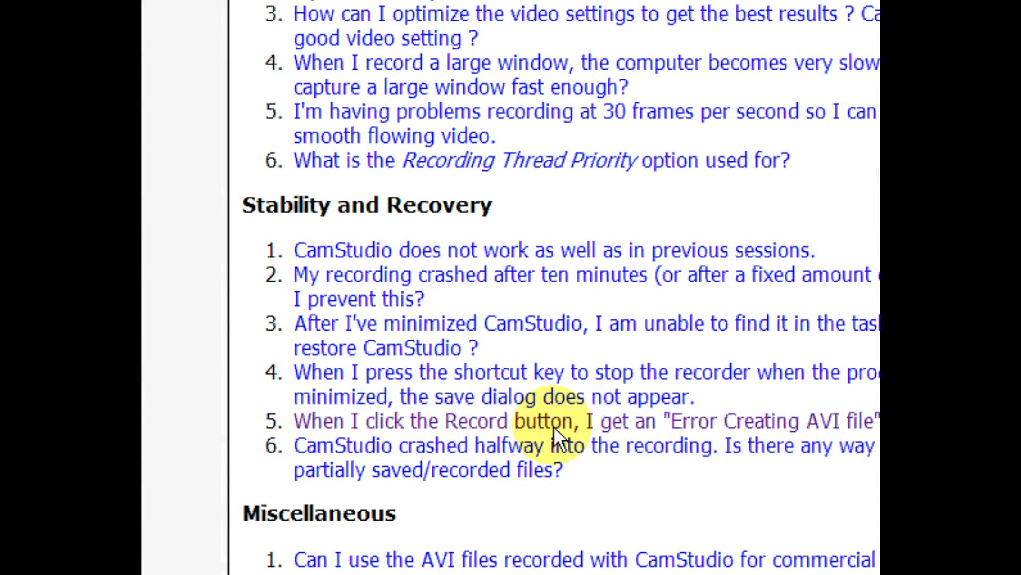
left_click(634, 418)
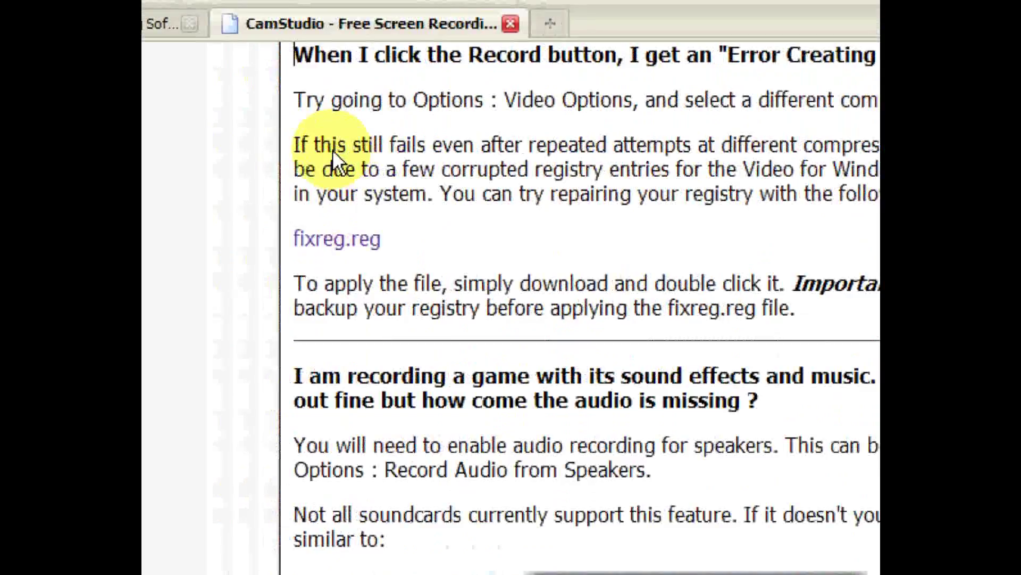
Highlight the FAQ passages on corrupted registry entries, applying the file, and backing up the registry
left_click_drag(342, 166, 688, 202)
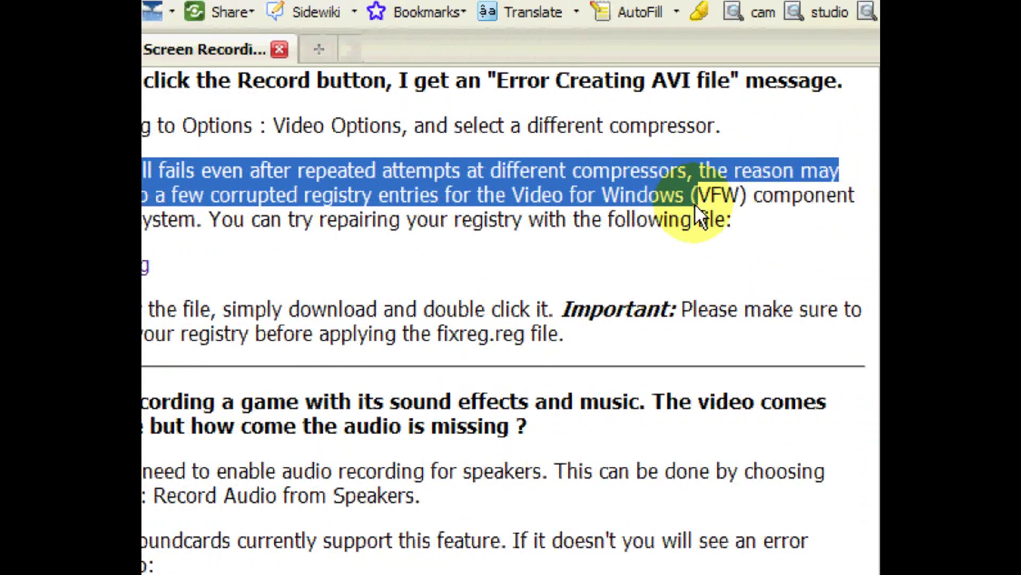
mouse_move(688, 201)
left_mouse_down()
mouse_move(683, 227)
mouse_move(410, 237)
left_mouse_up()
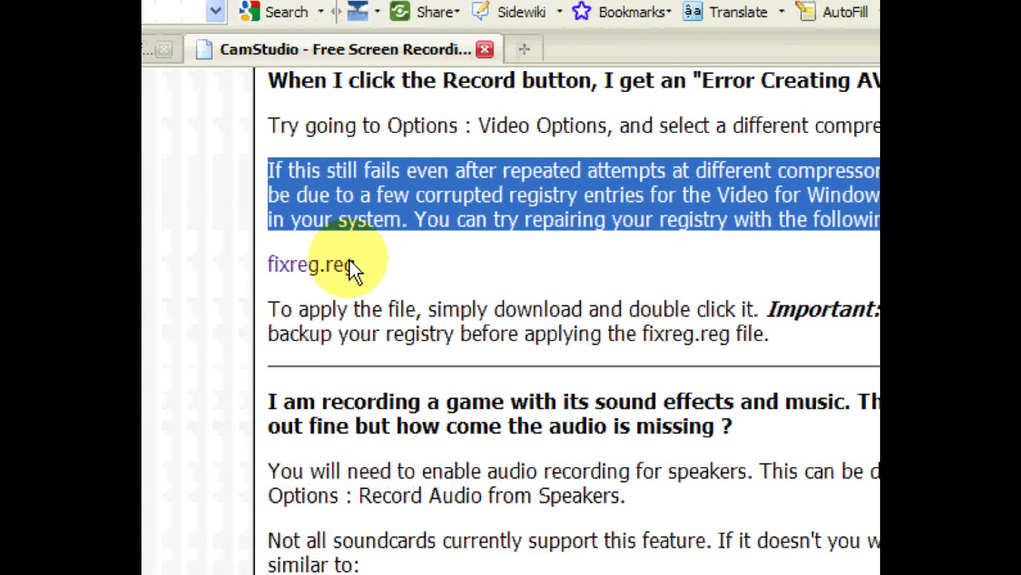
left_click(669, 282)
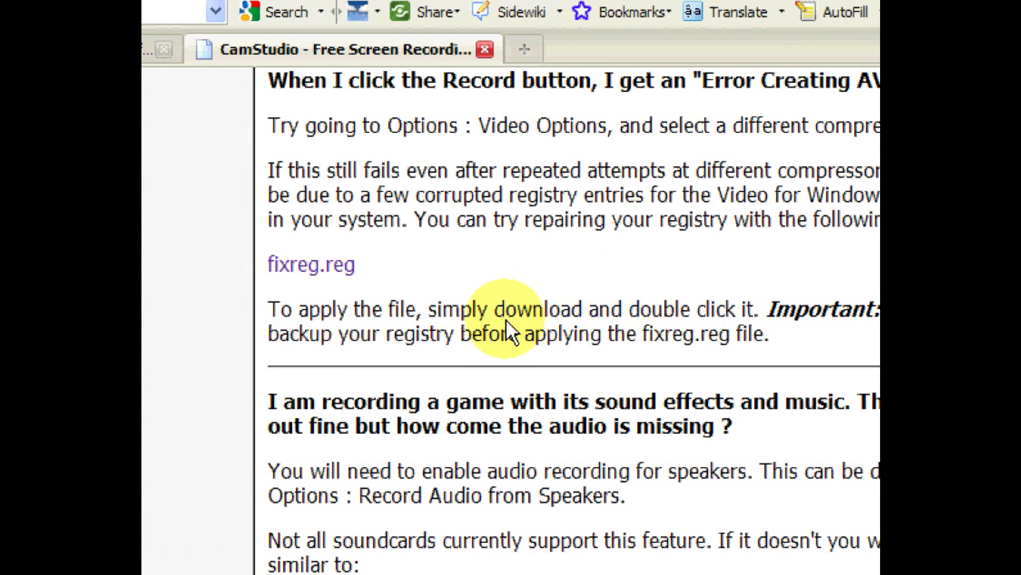
left_click_drag(355, 316, 776, 324)
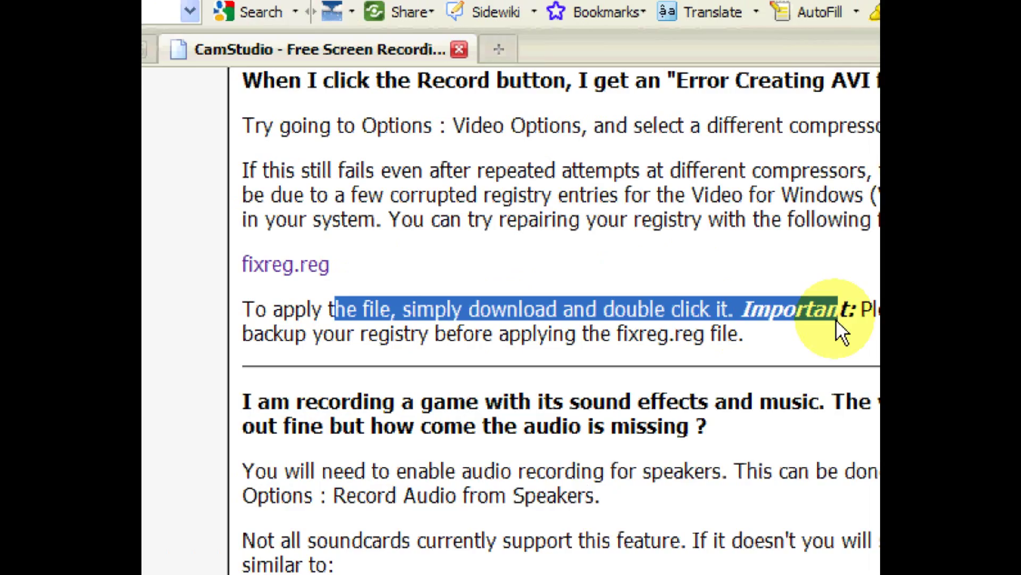
left_click_drag(686, 309, 673, 331)
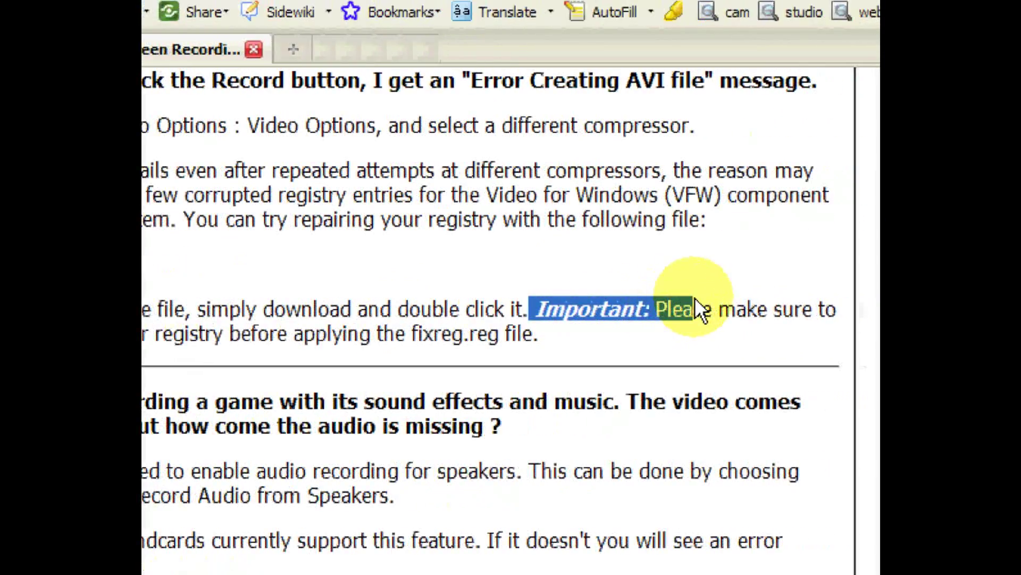
left_click(673, 332)
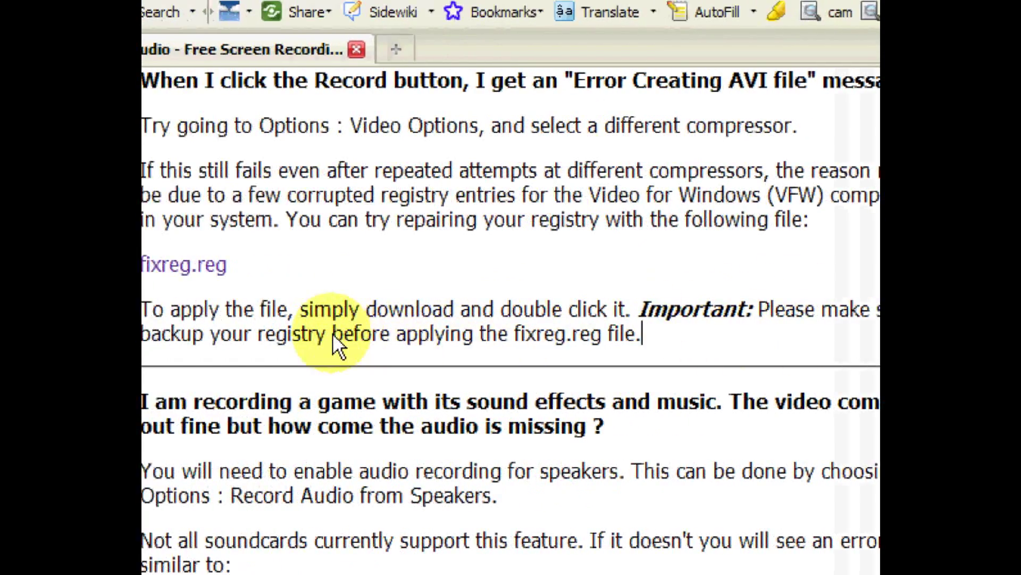
left_click_drag(327, 339, 520, 358)
left_click(647, 362)
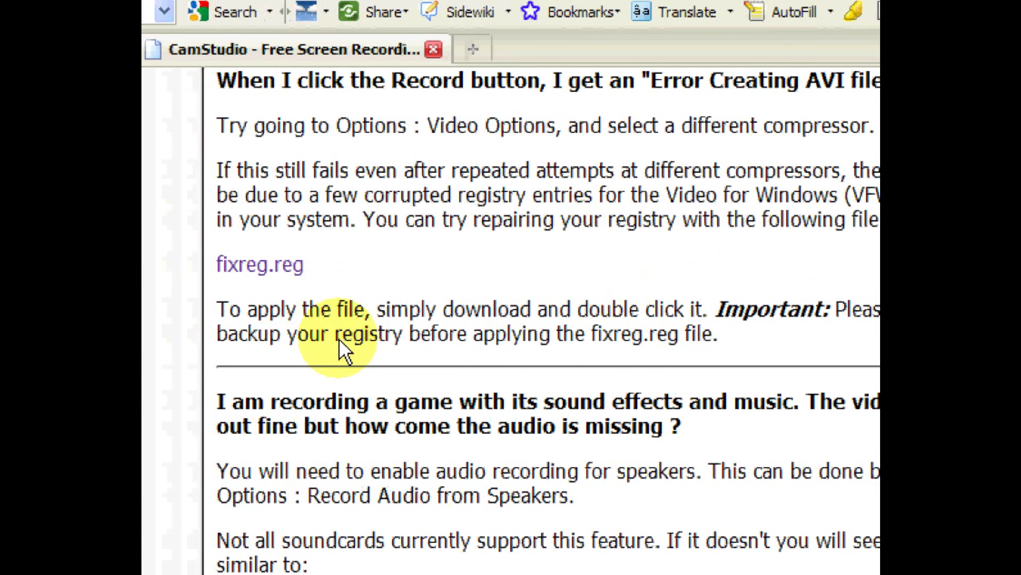
left_click_drag(339, 338, 400, 336)
left_click(399, 336)
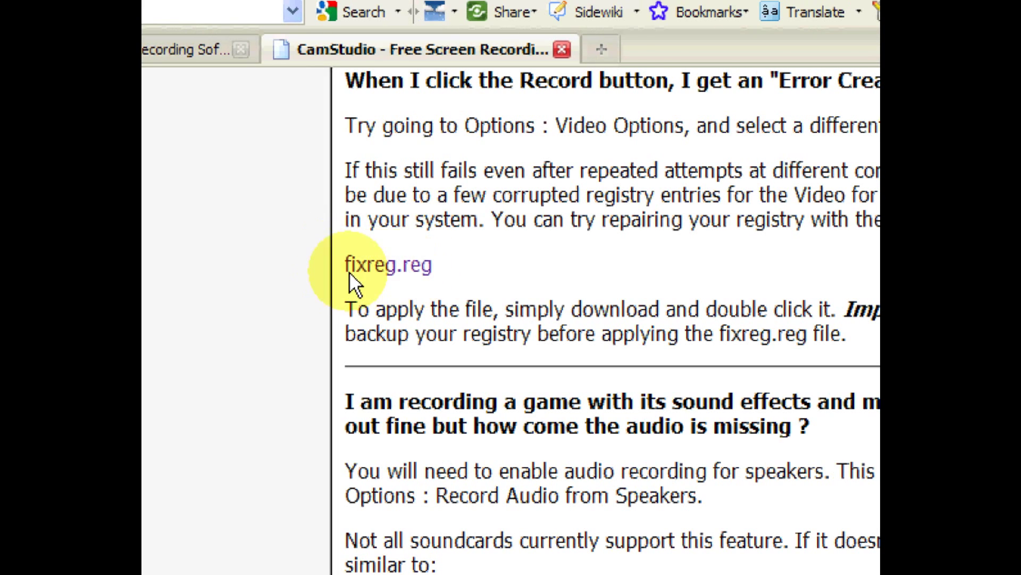
Request fixreg.reg, cancel the download prompt, and minimize Firefox to the desktop
left_click(371, 265)
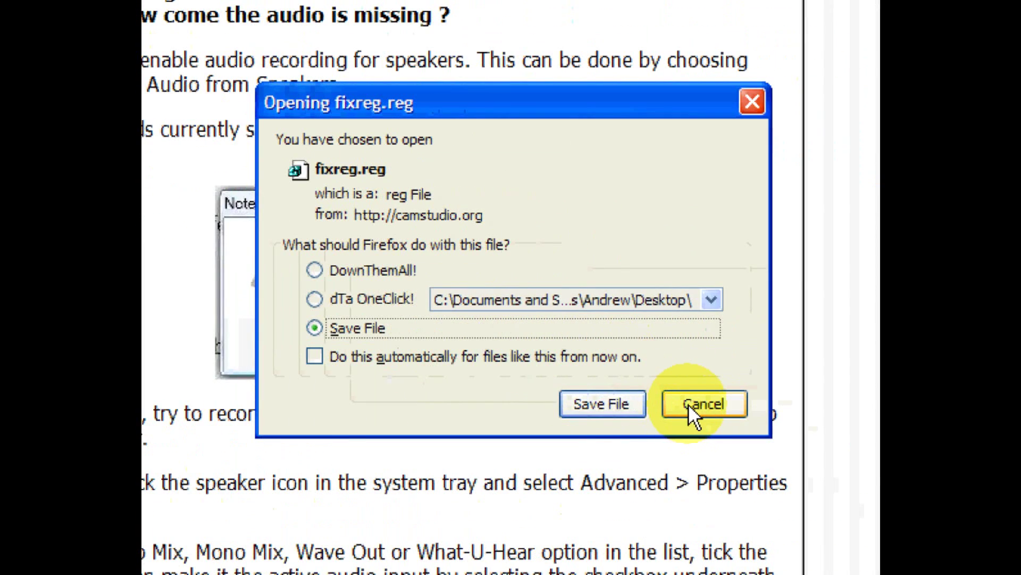
left_click(691, 404)
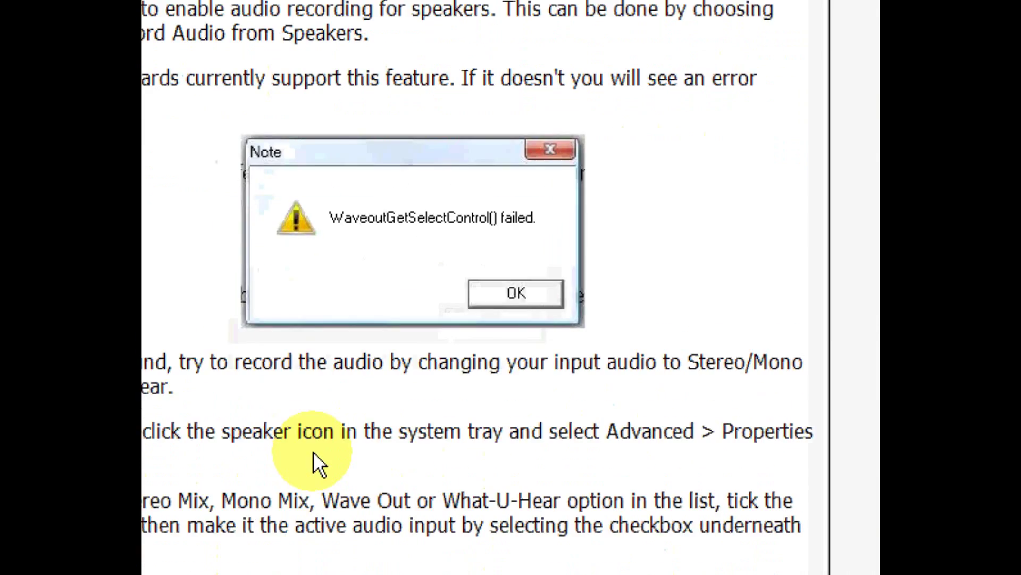
left_click(326, 565)
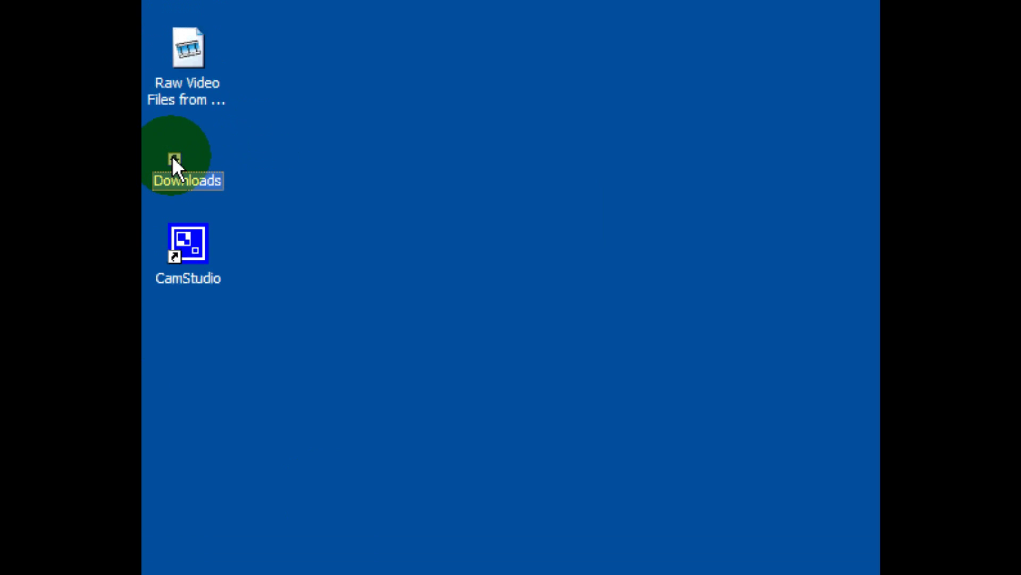
Open the desktop Downloads folder, scroll down, and select the fixreg registration file
double_click(173, 160)
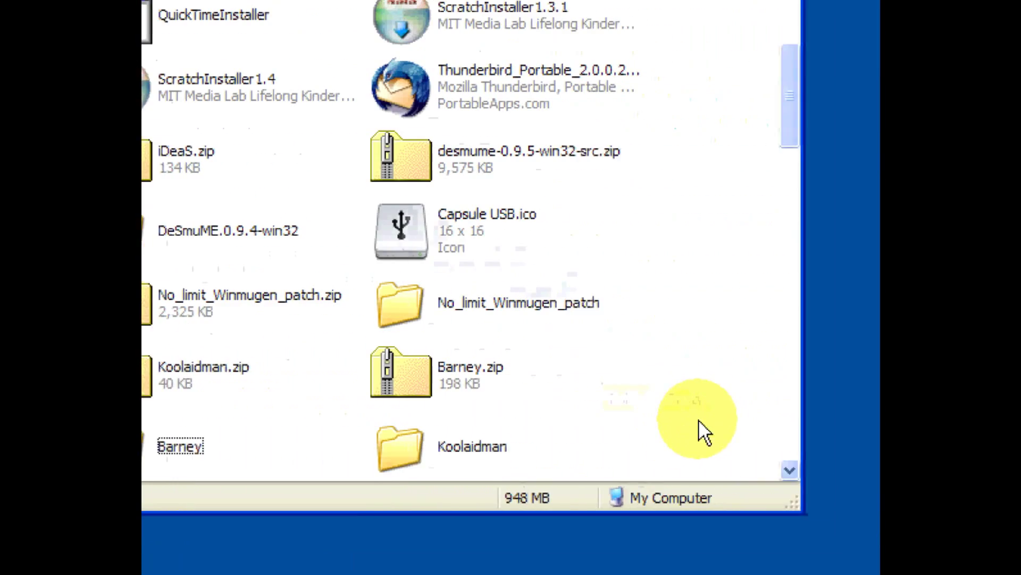
left_click(687, 420)
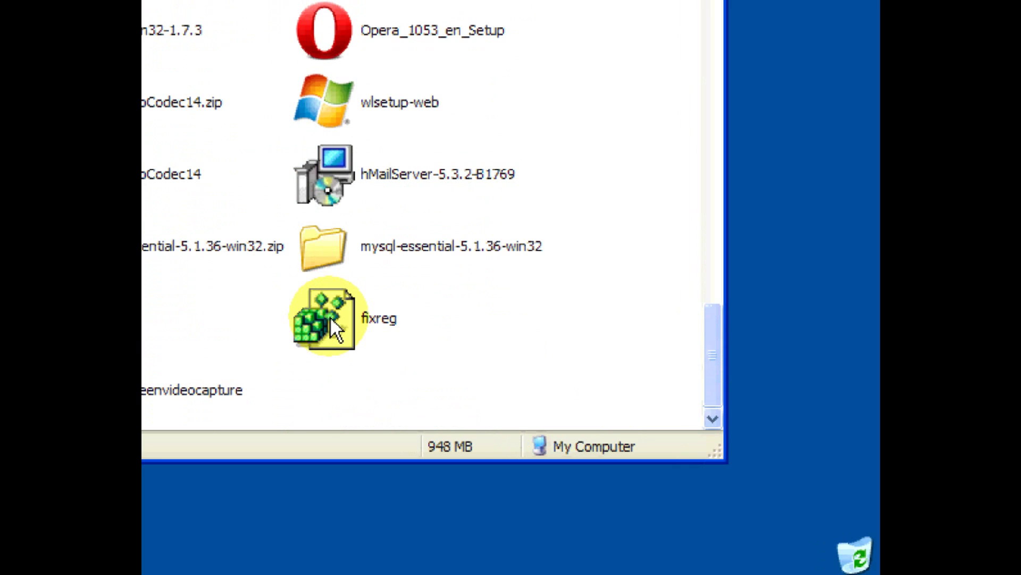
left_click(330, 316)
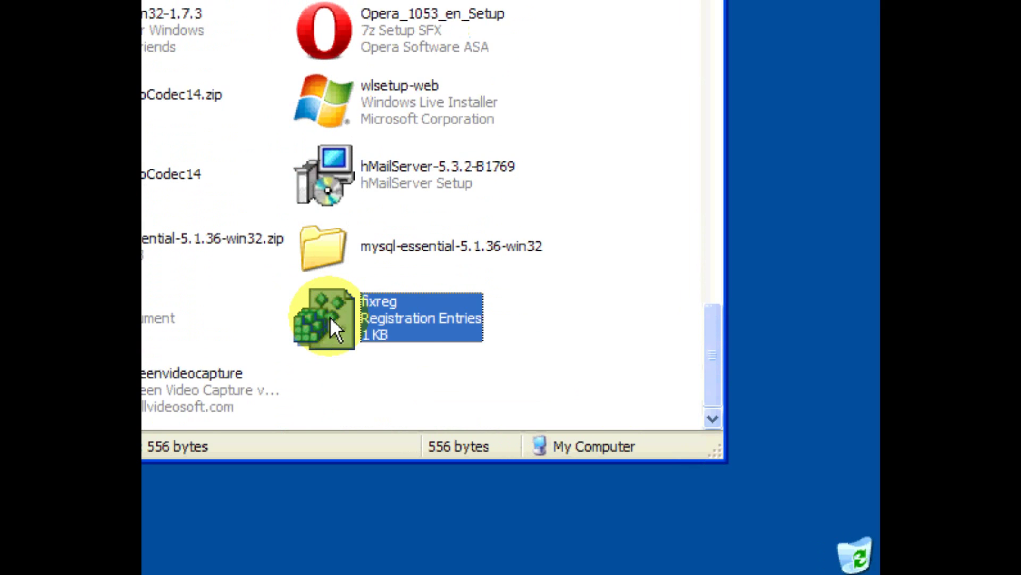
Run fixreg.reg and answer the Registry Editor prompt after bringing it forward from the taskbar
double_click(330, 316)
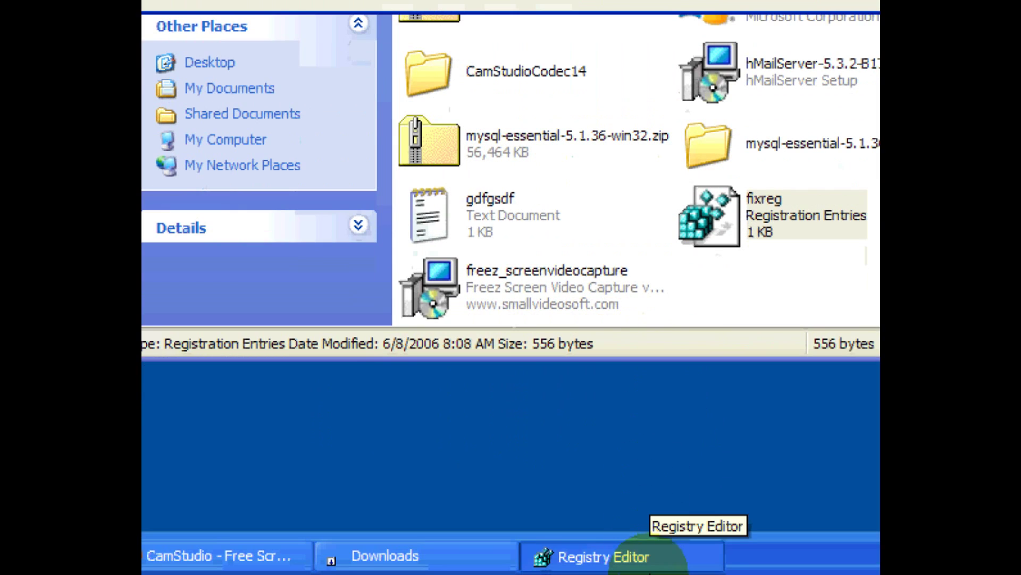
right_click(649, 569)
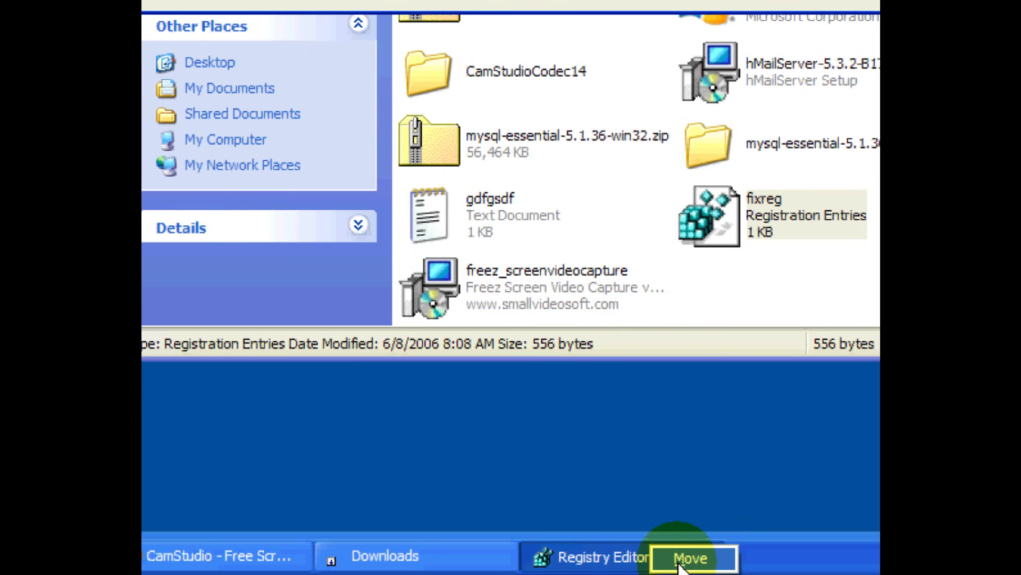
left_click(601, 568)
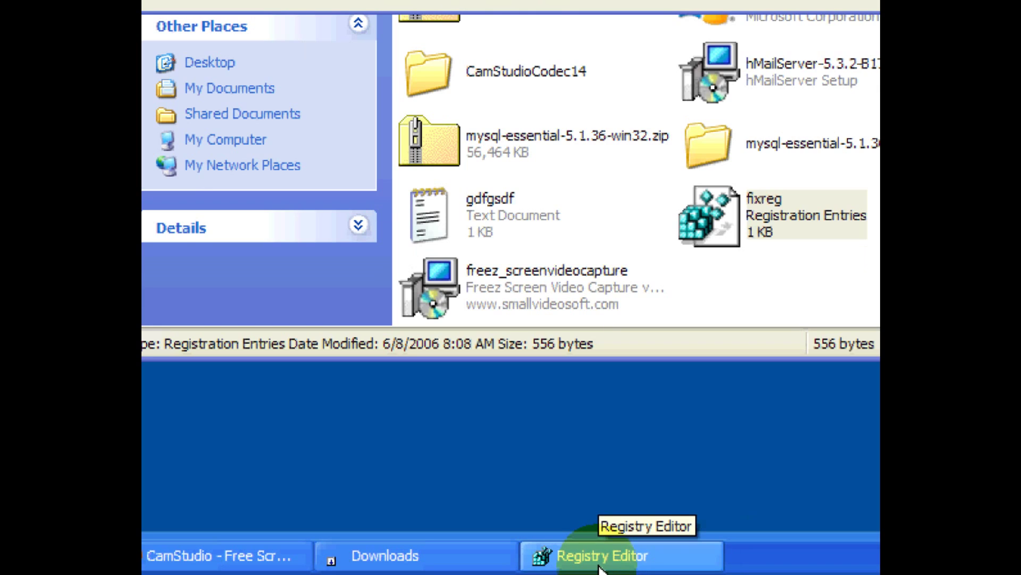
left_click(601, 568)
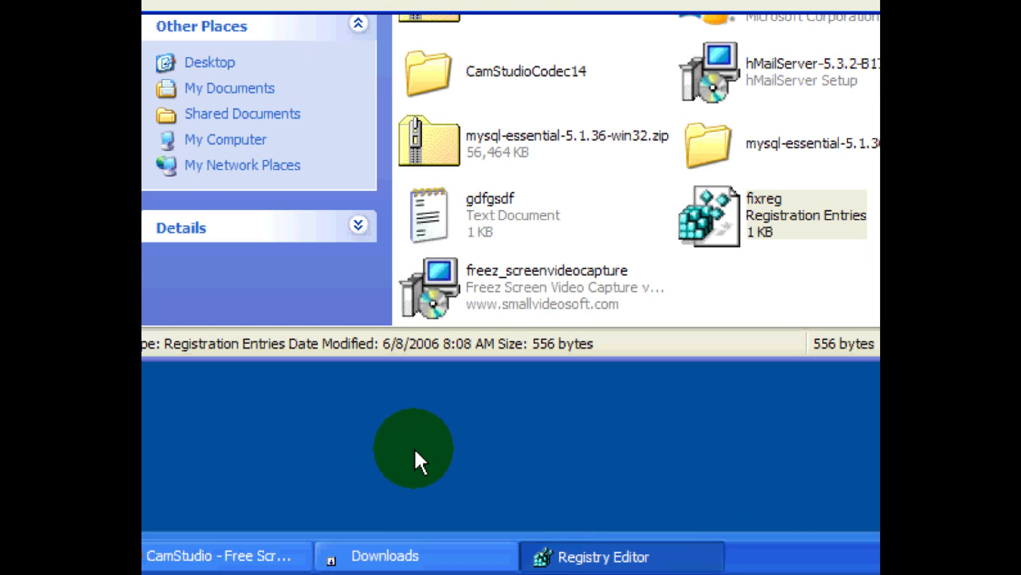
key("alt+F4")
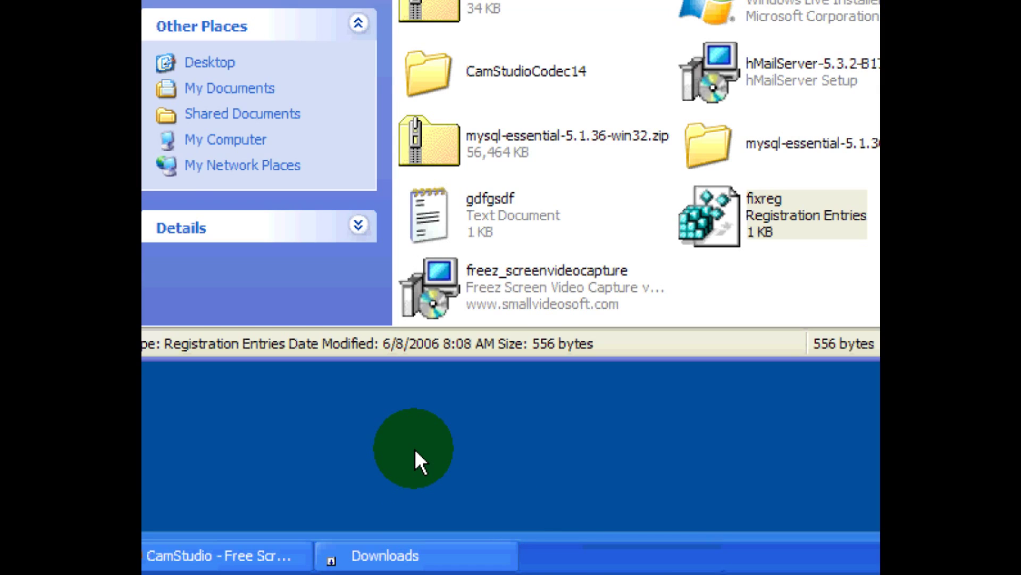